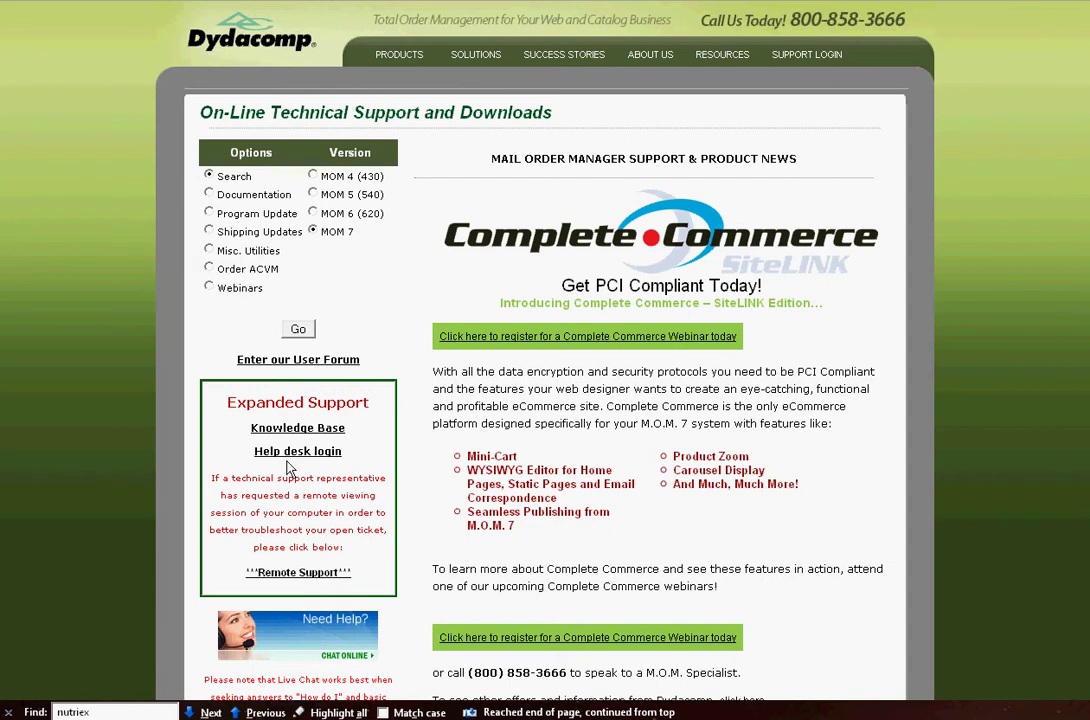
Step: Log in to the Help Desk customer portal with the customer logon name and the account password
click(297, 451)
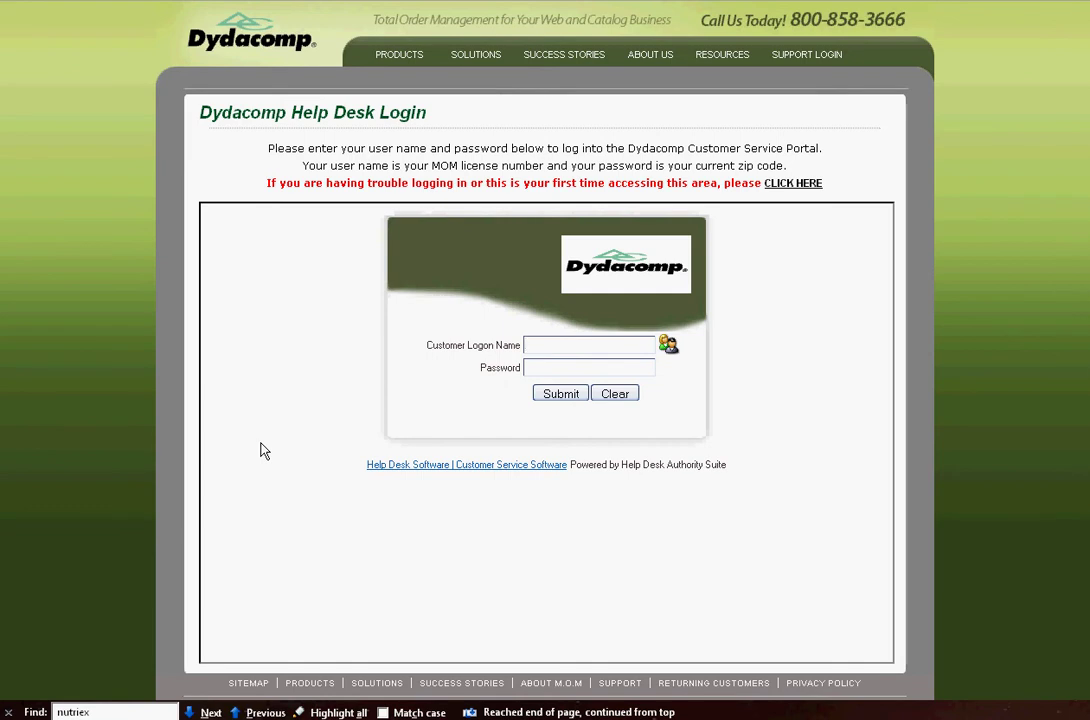
text(9999)
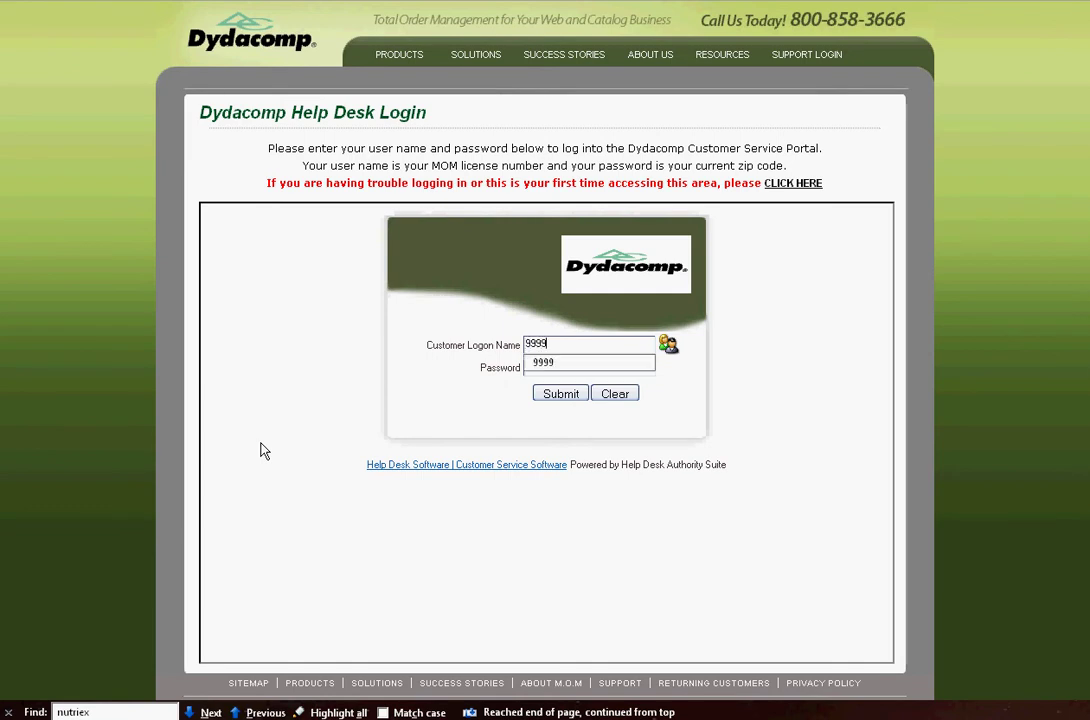
key(Tab)
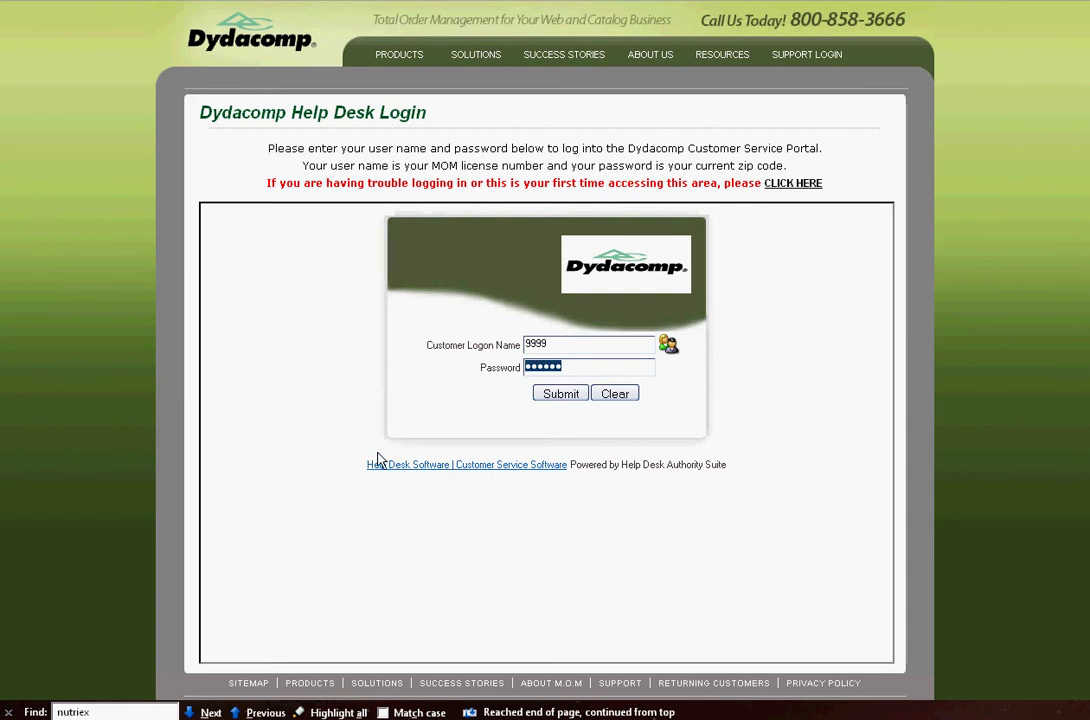
click(553, 395)
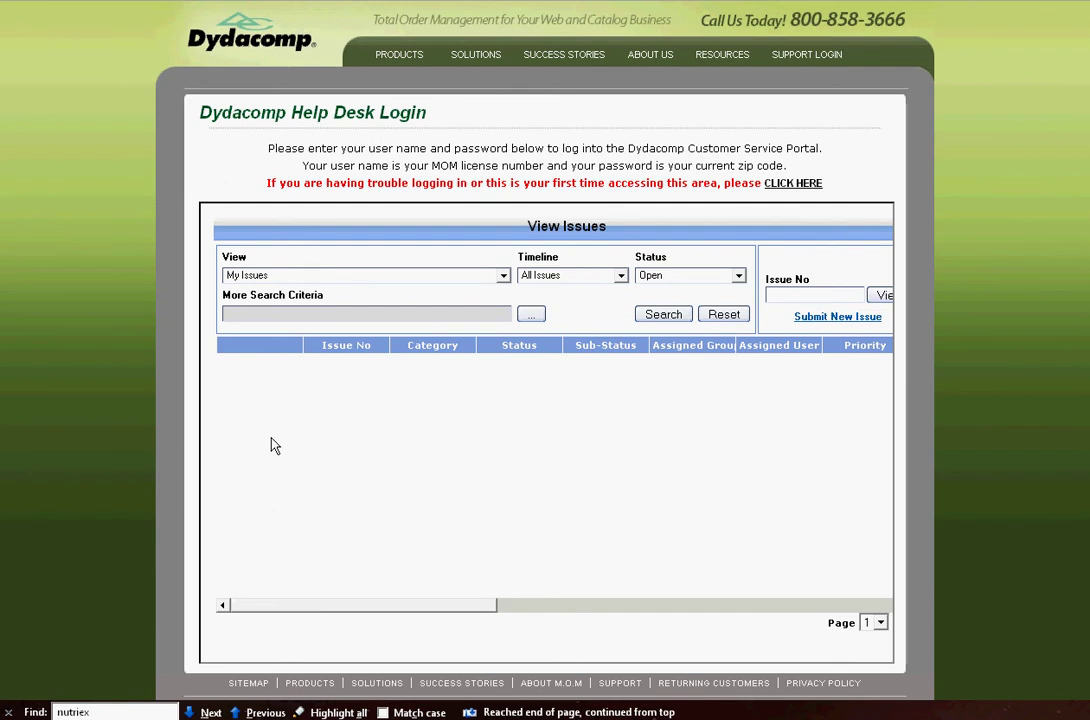
Step: Search the open issues of all timelines for the Dydacomp Development Corp. view
click(503, 276)
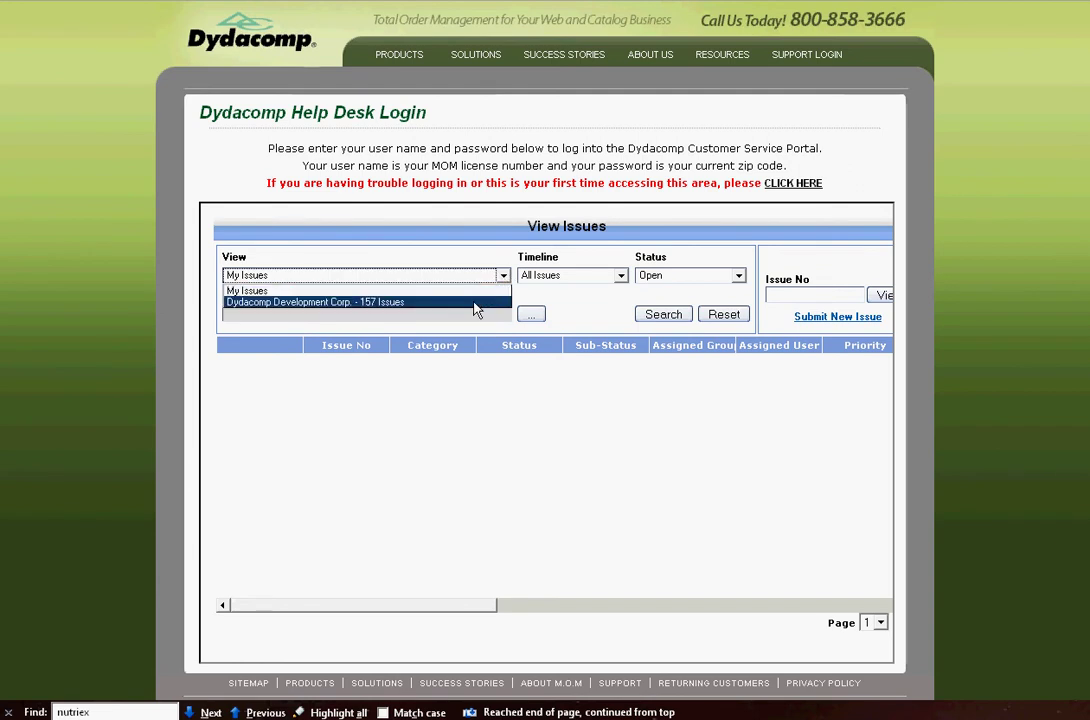
click(474, 302)
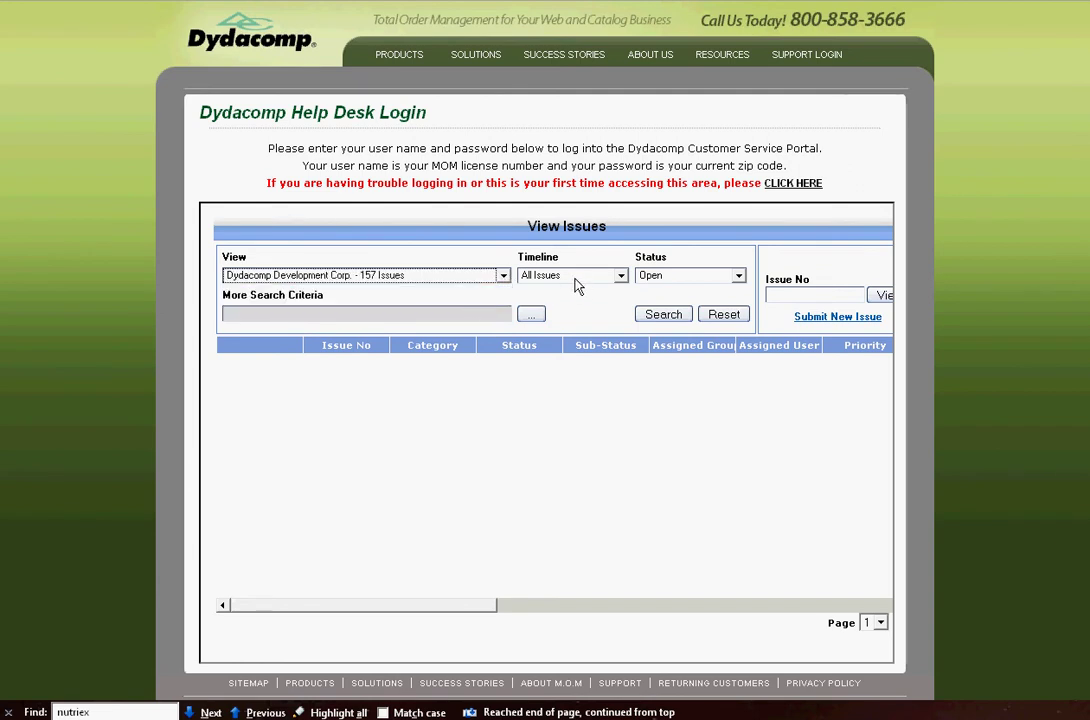
click(664, 314)
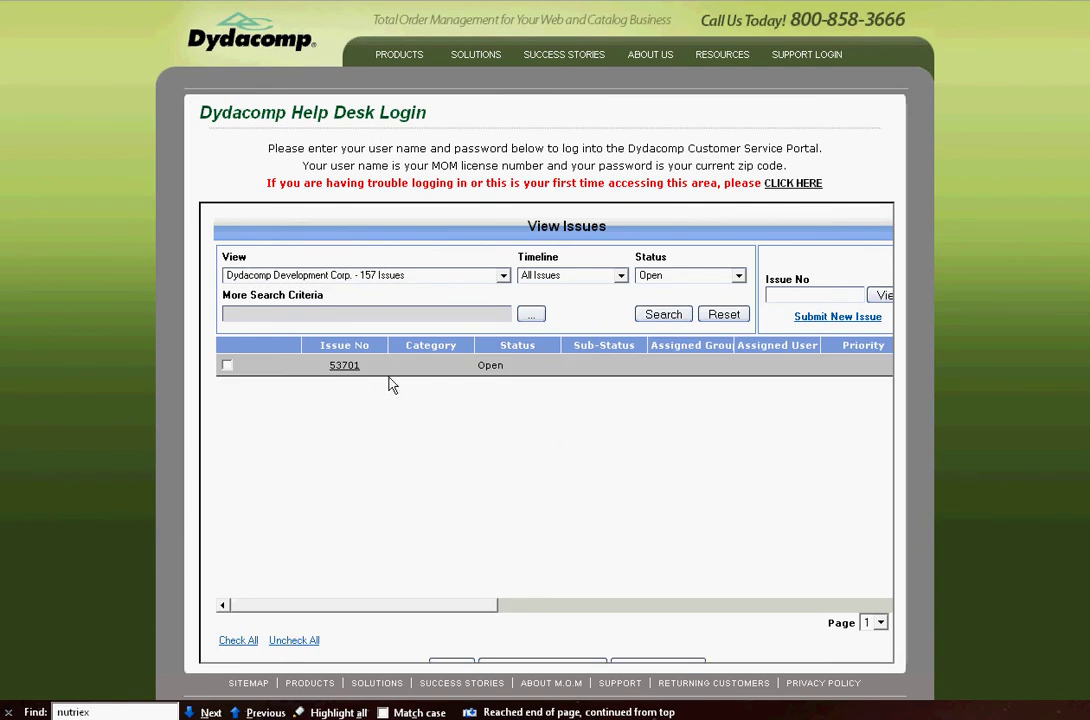
Step: Open the listed open issue's details and move its window so the whole form header is in view
click(344, 366)
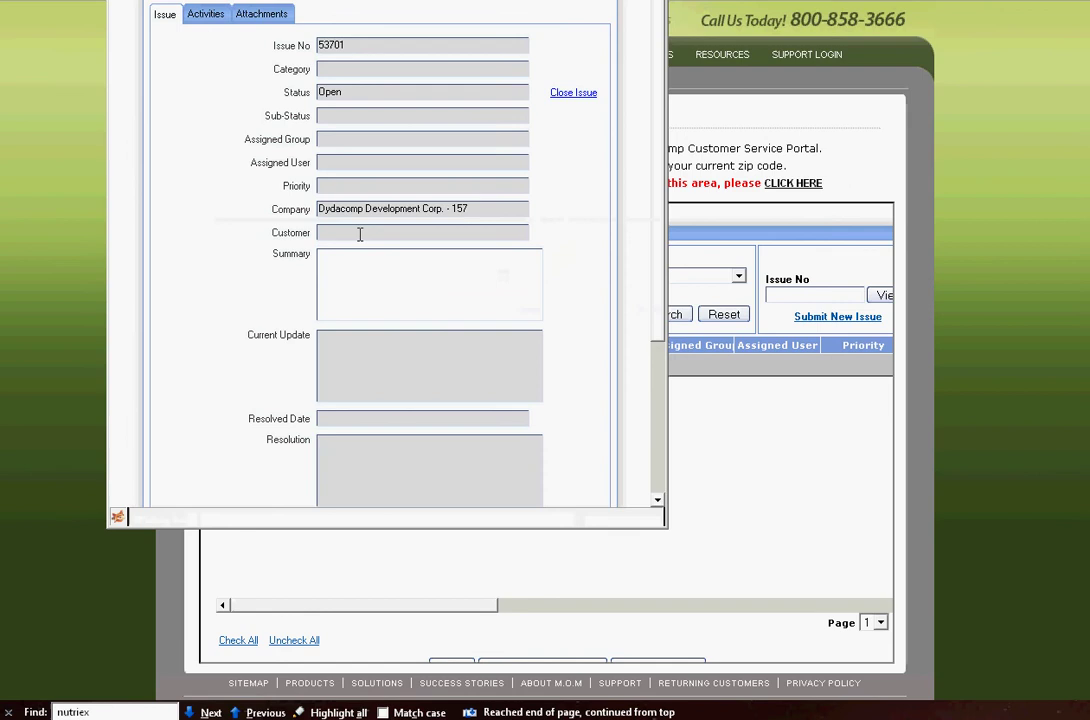
scroll(322, 122, down, 3)
scroll(326, 342, up, 5)
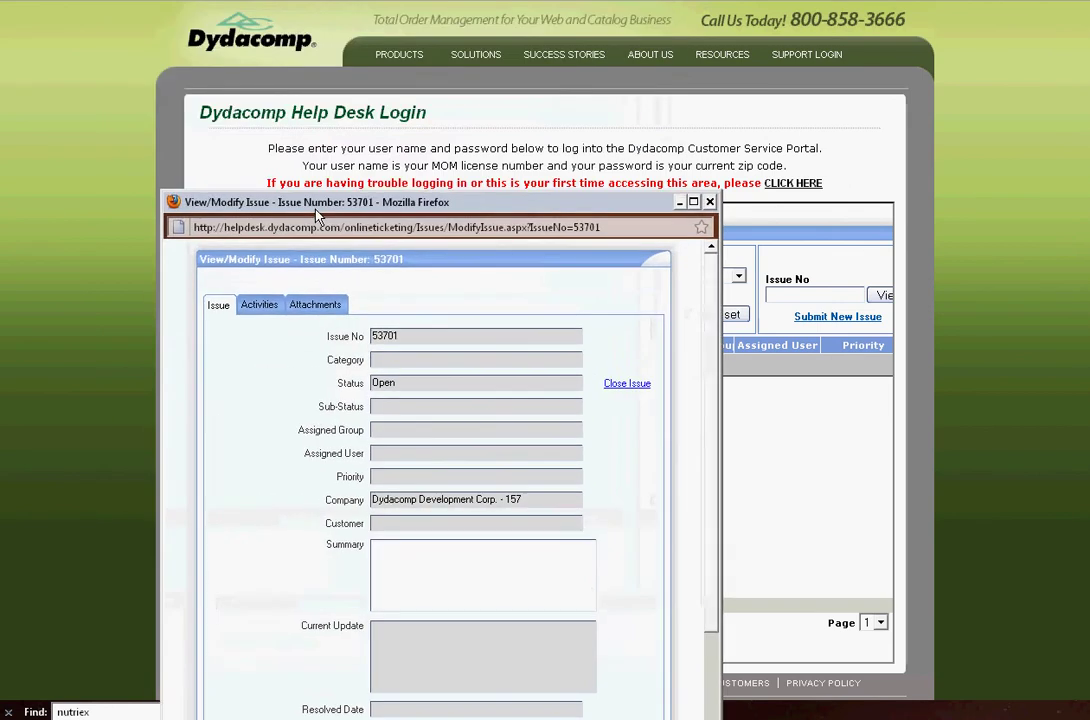
drag(315, 215, 298, 37)
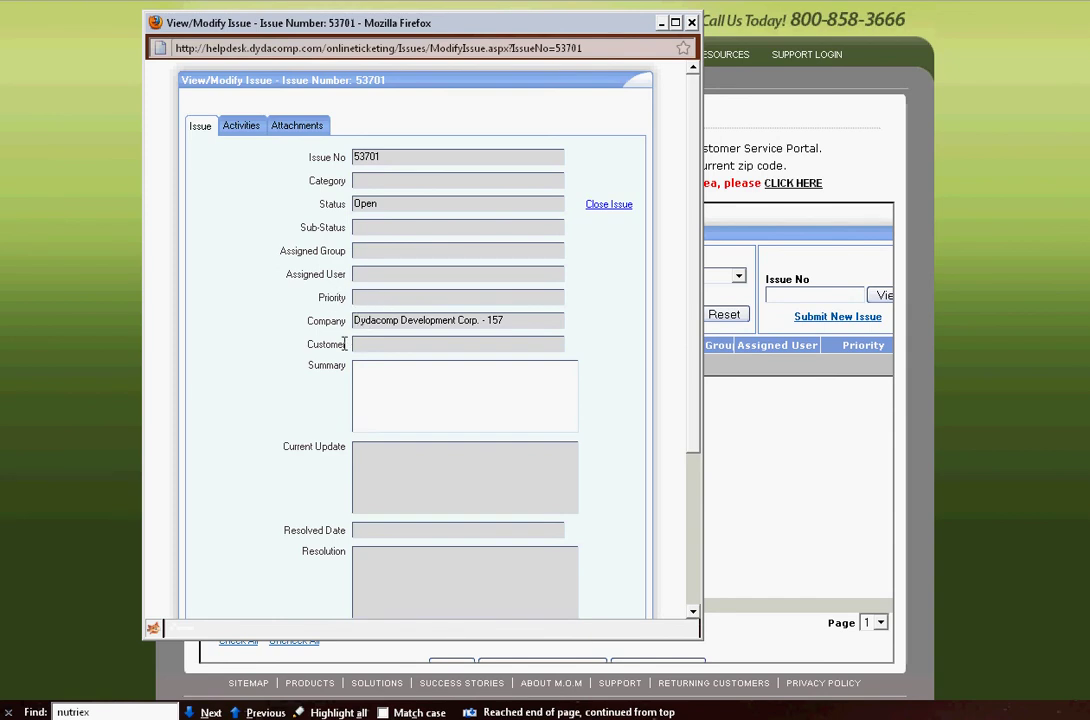
Step: Examine the issue's Summary, Current Update, Resolved Date, Resolution and program update fields, and close the issue without saving
click(395, 376)
scroll(404, 372, down, 3)
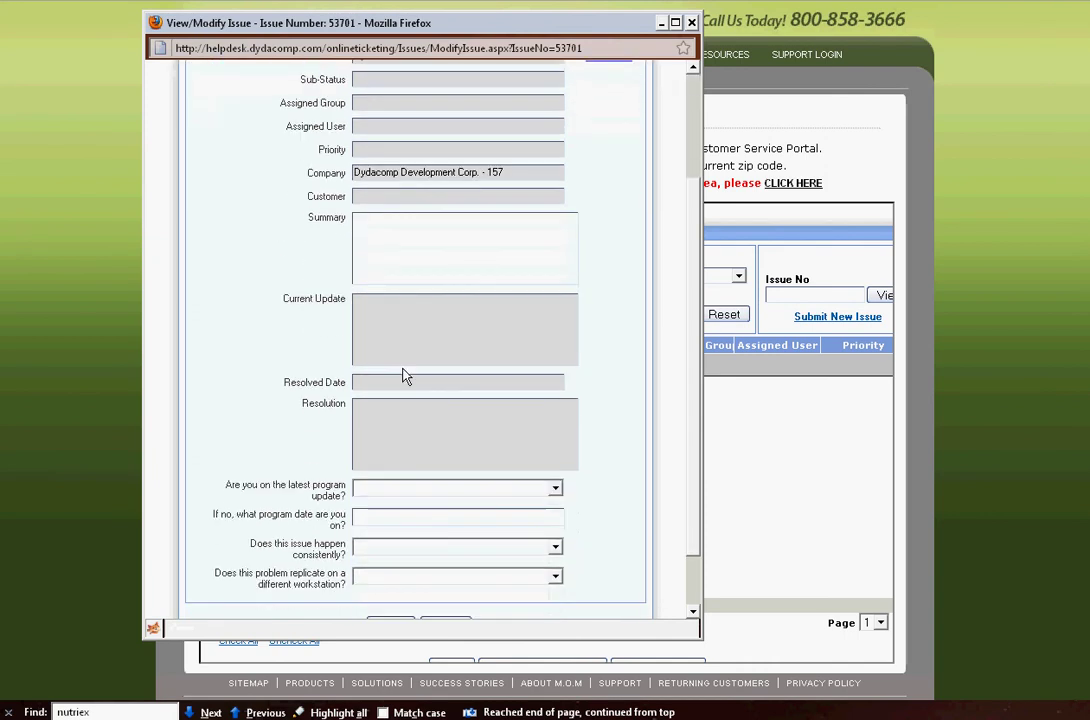
click(394, 312)
click(376, 383)
click(385, 429)
scroll(385, 430, down, 2)
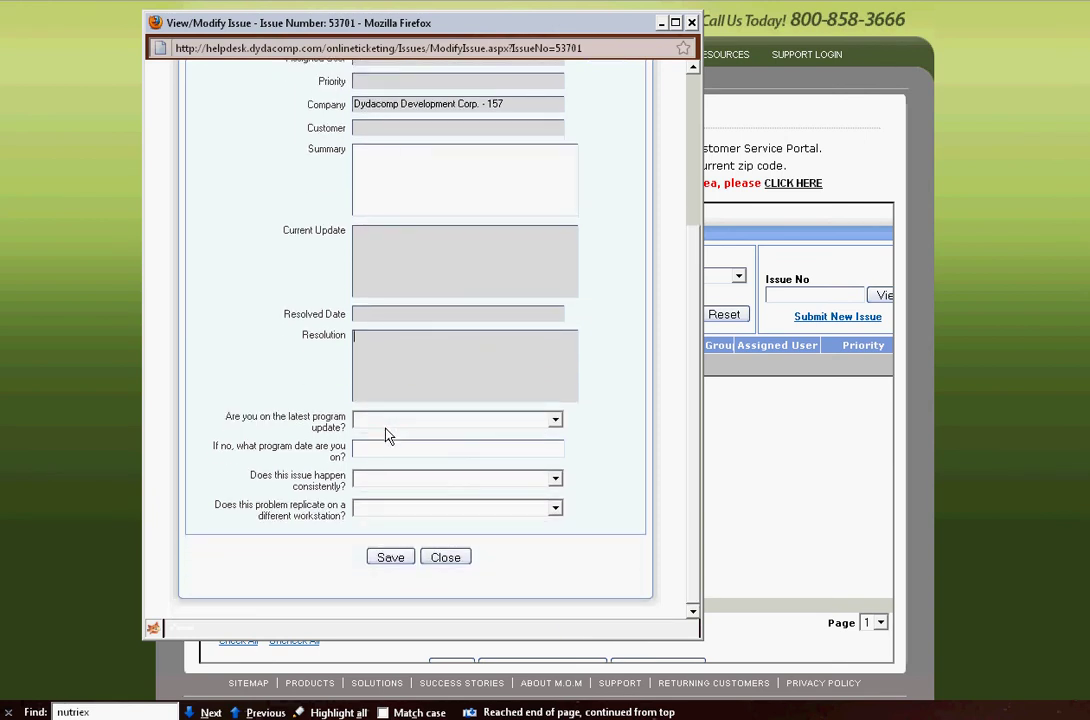
click(388, 434)
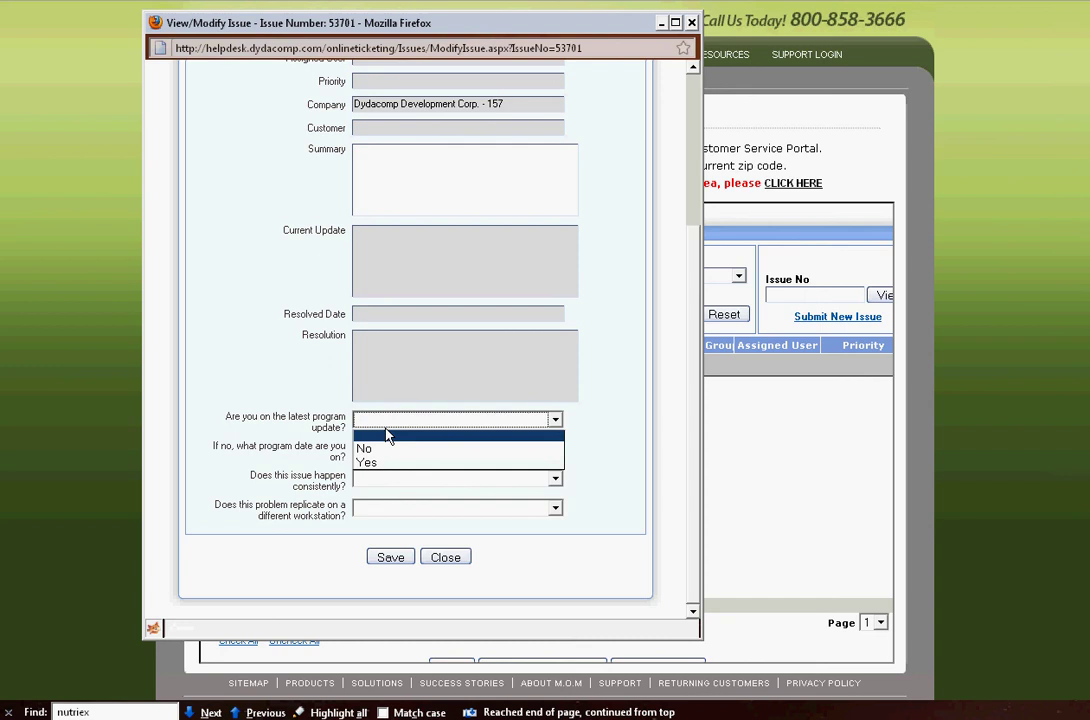
click(388, 434)
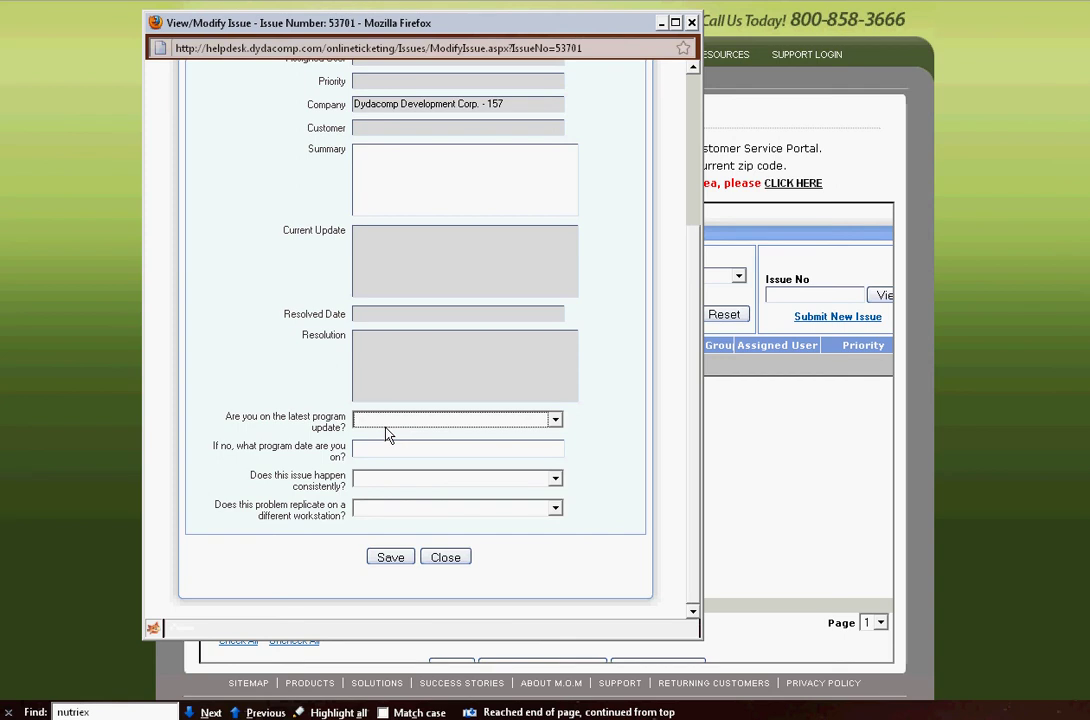
click(446, 558)
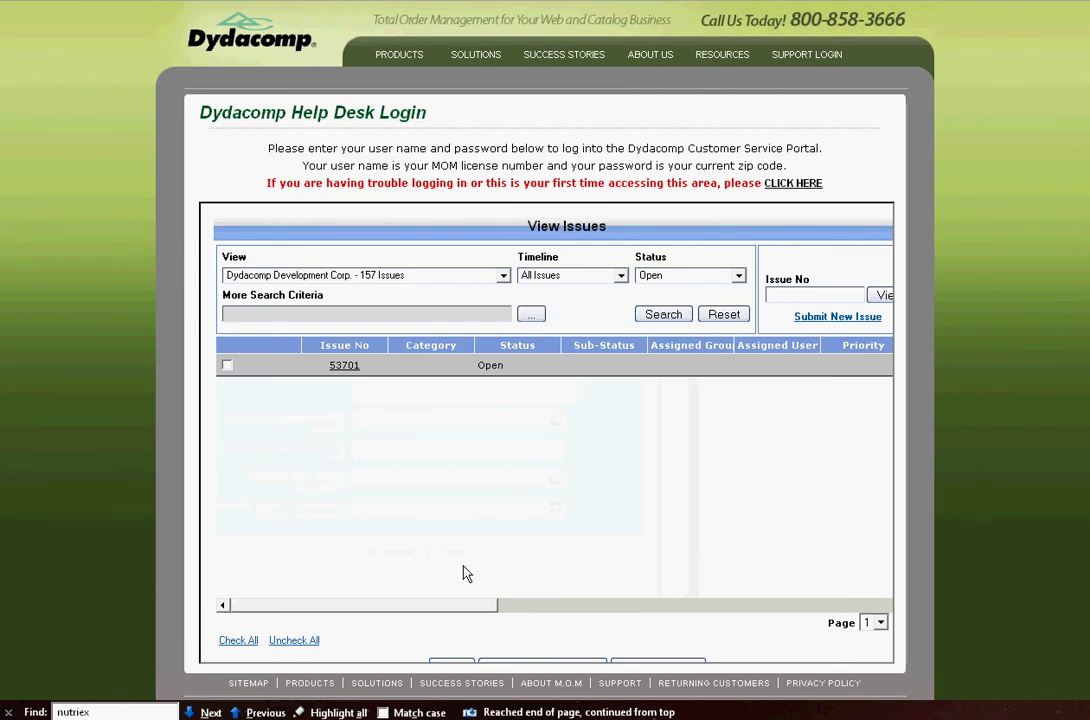
Step: Open a new issue form, examine its issue fields and attachment options, and close it without saving
click(818, 318)
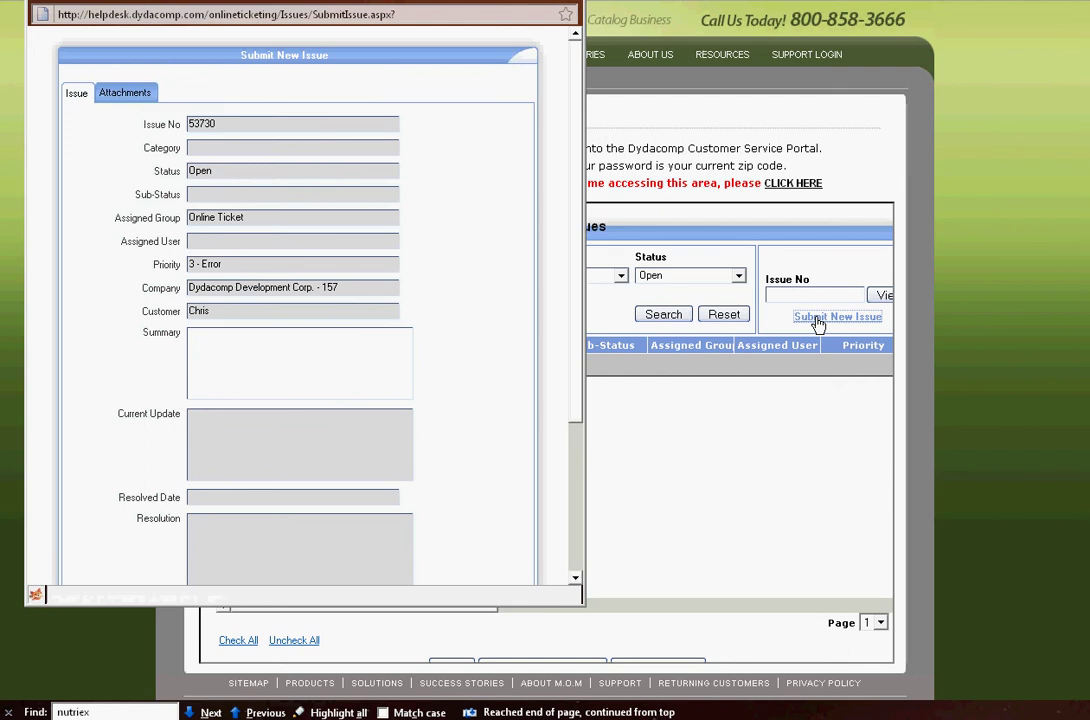
scroll(470, 202, down, 4)
scroll(470, 202, up, 4)
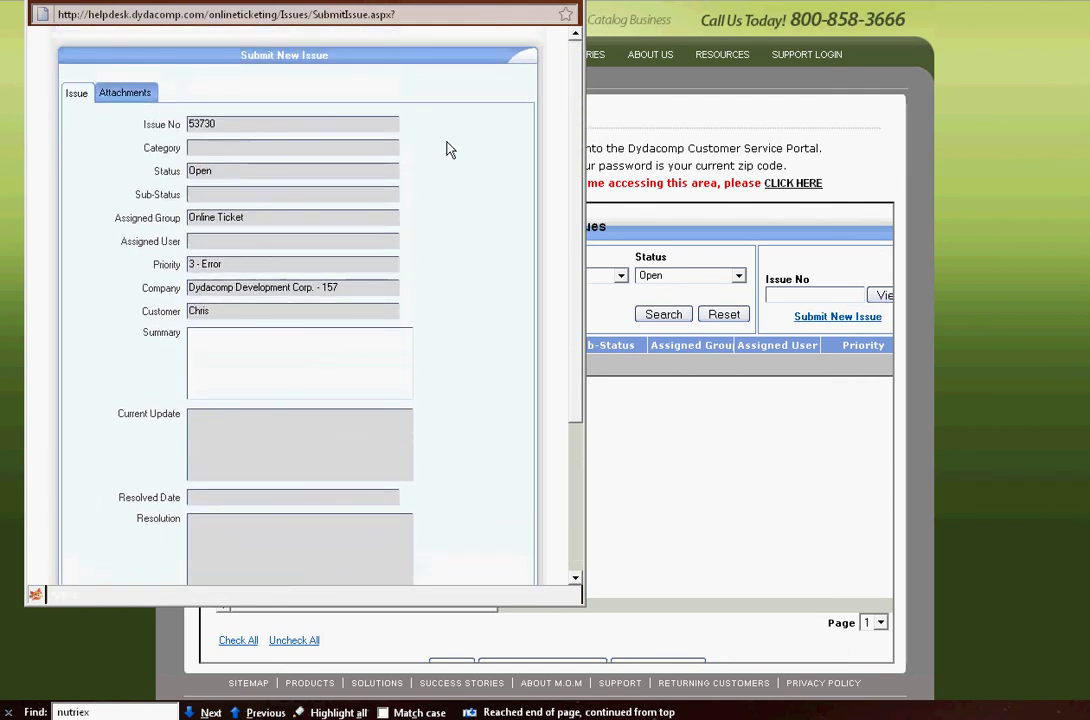
drag(345, 3, 500, 52)
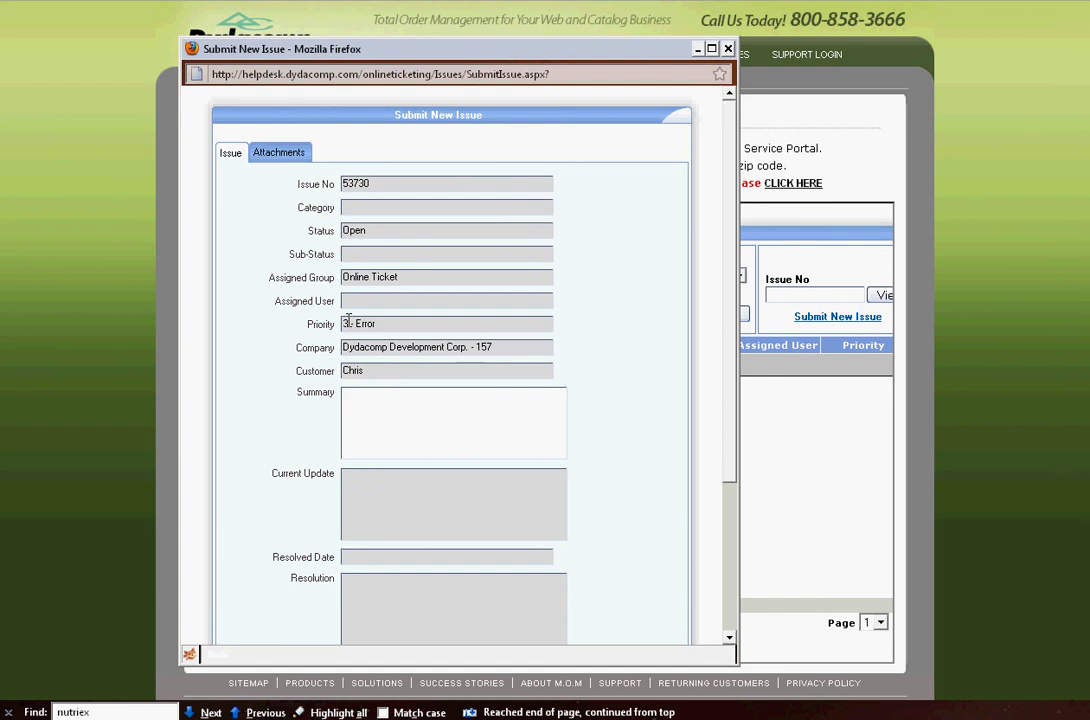
click(394, 406)
scroll(394, 406, down, 3)
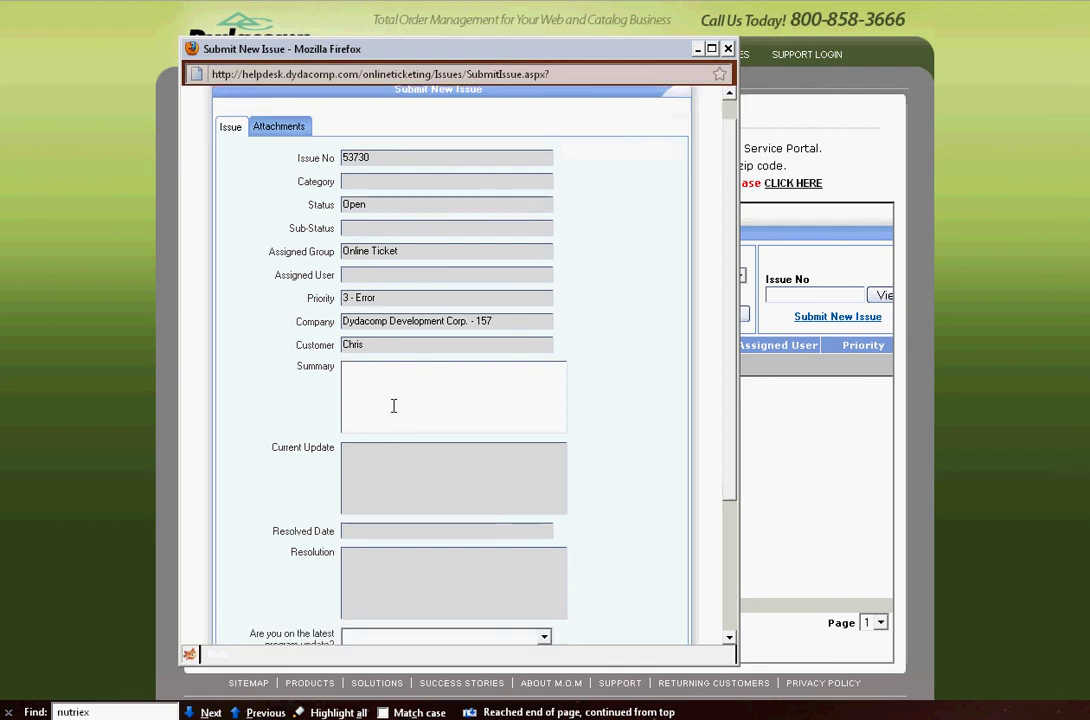
scroll(394, 406, down, 1)
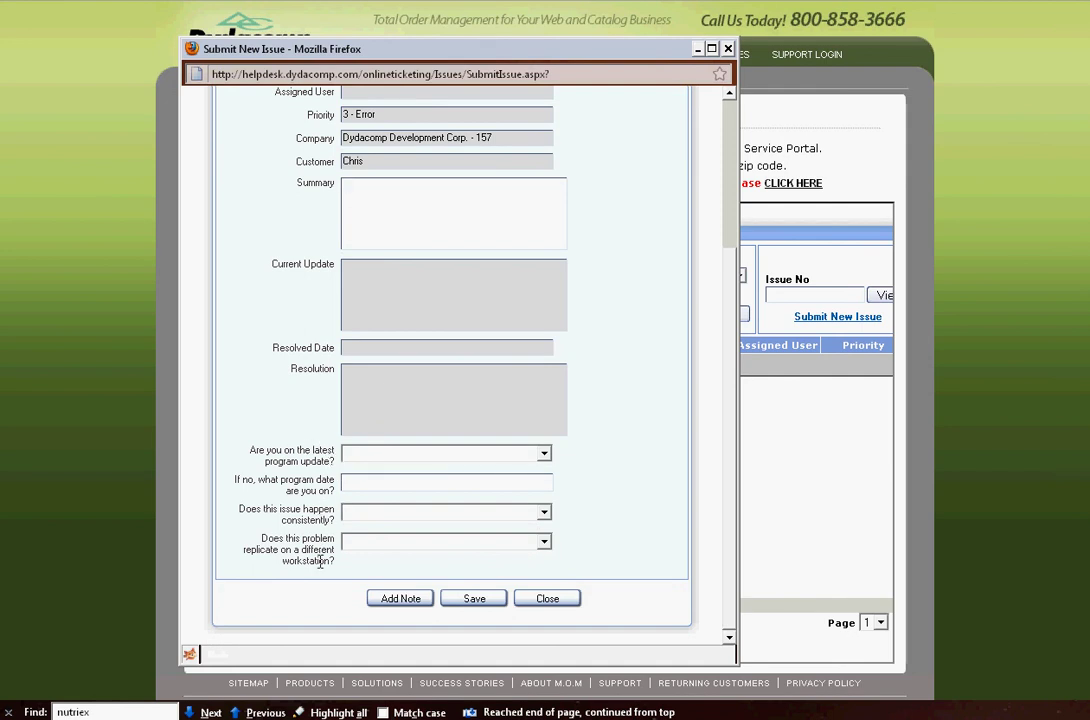
click(495, 599)
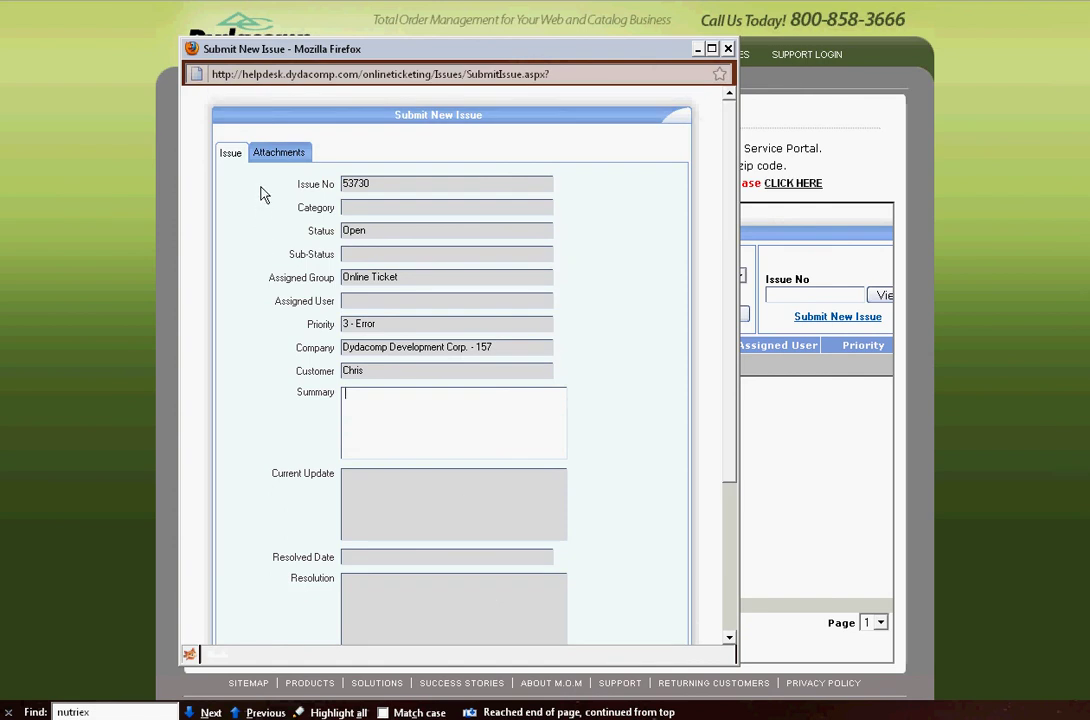
click(279, 158)
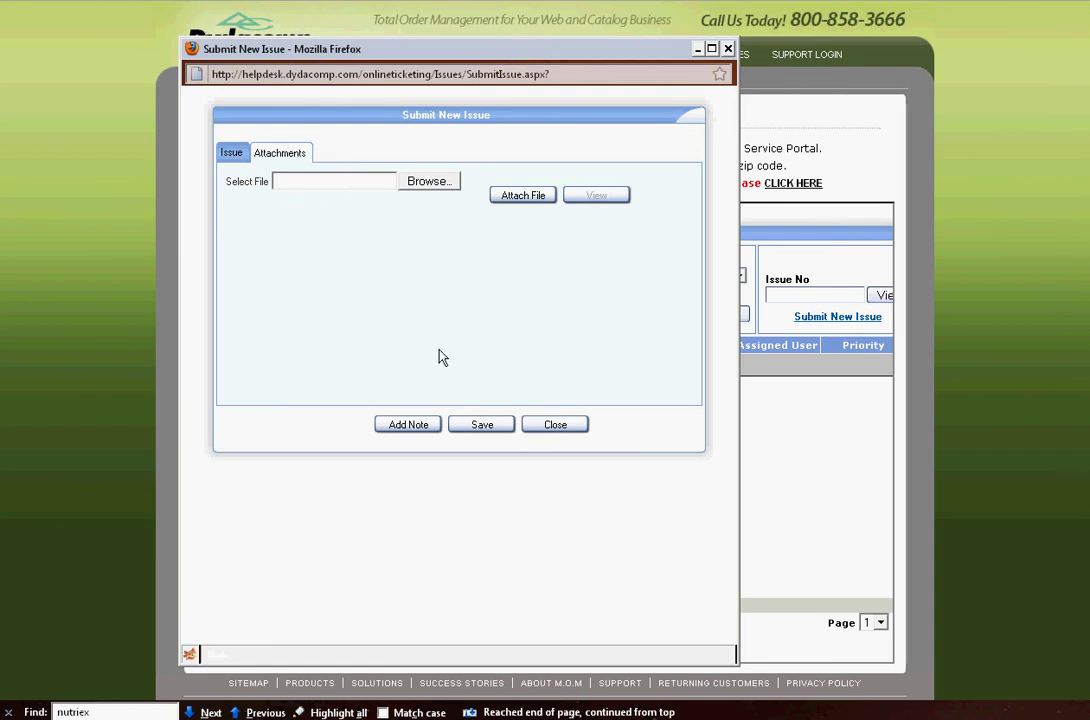
click(546, 426)
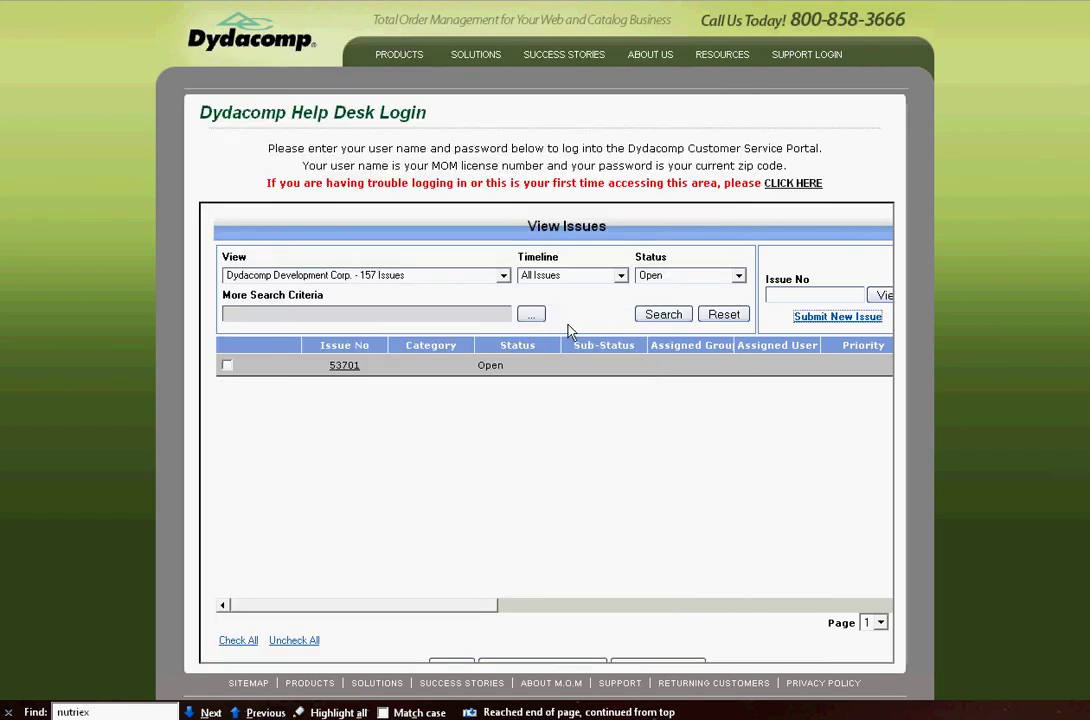
Step: Start a new issue and enter "SUmmary" as its summary
click(808, 318)
scroll(226, 241, down, 3)
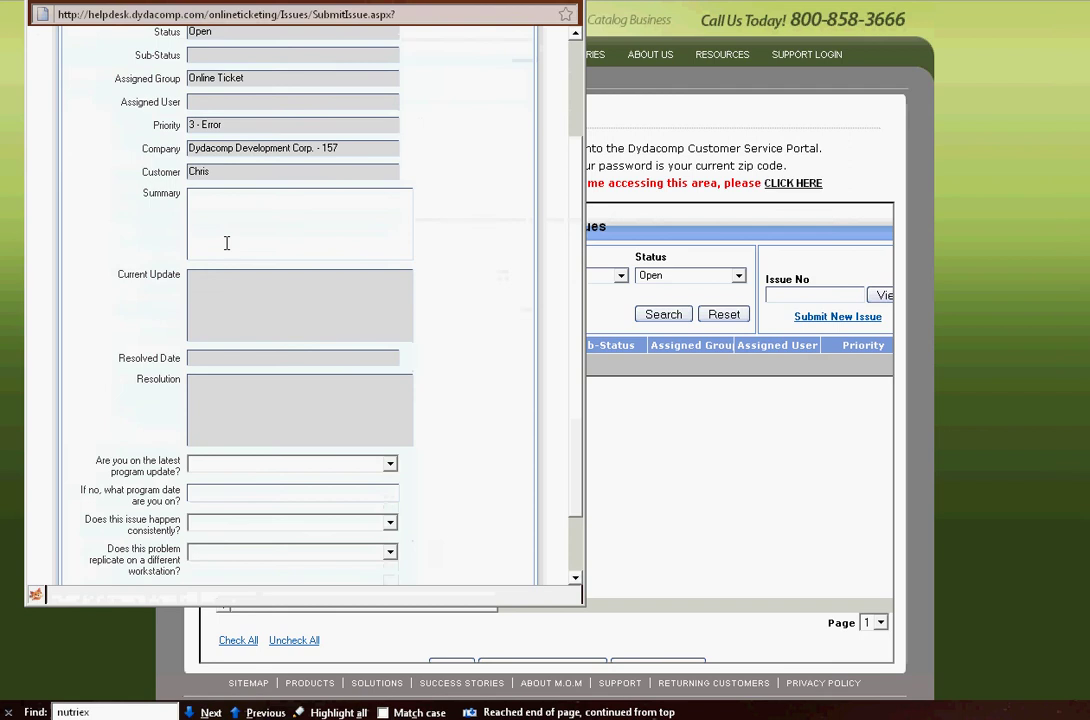
click(233, 237)
text(SUmmary)
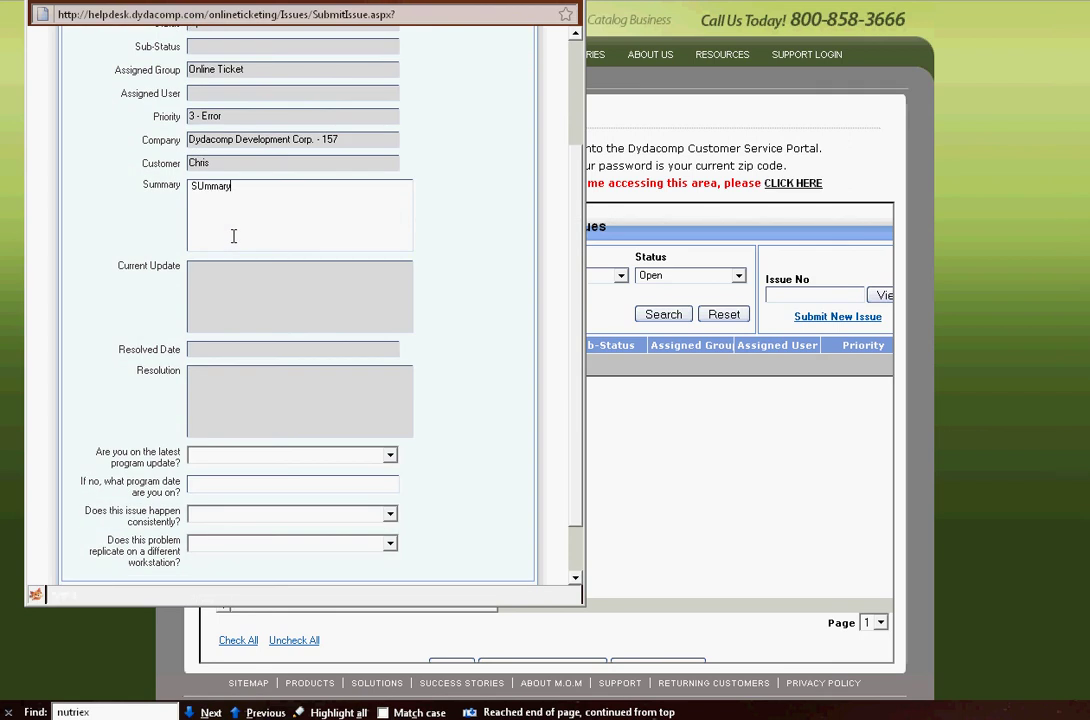
Step: Answer No to the latest update, consistency and different workstation questions, enter "d" as the program date, and save the issue
scroll(237, 354, down, 1)
scroll(237, 354, down, 1)
click(255, 394)
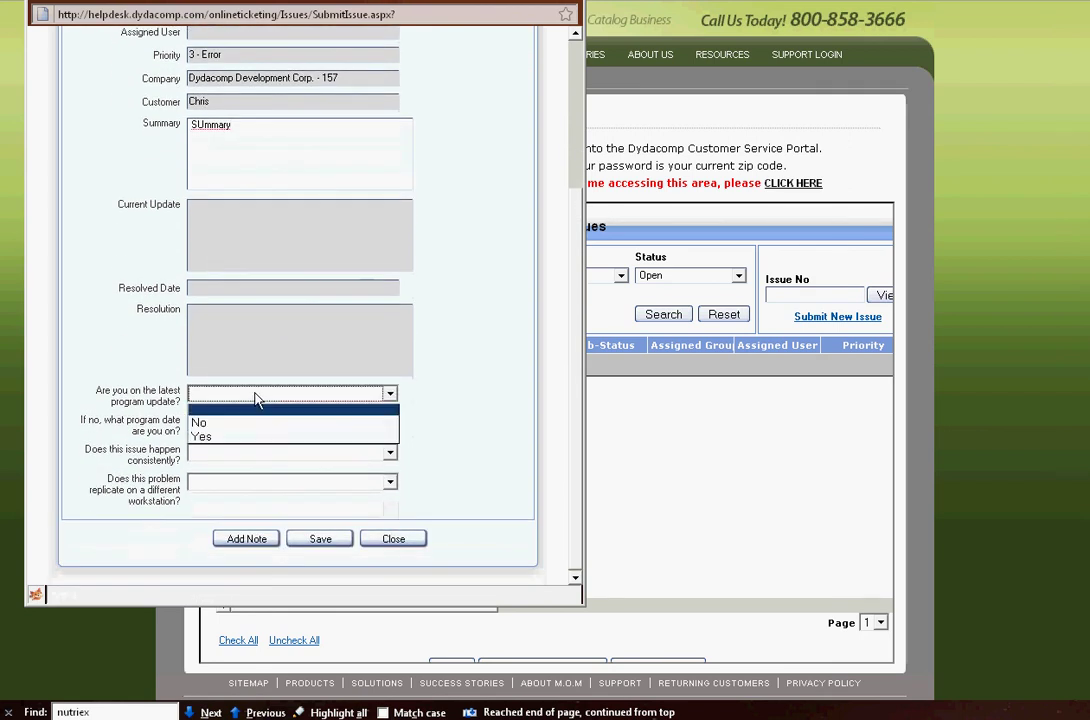
click(255, 422)
click(255, 429)
text(d)
click(251, 453)
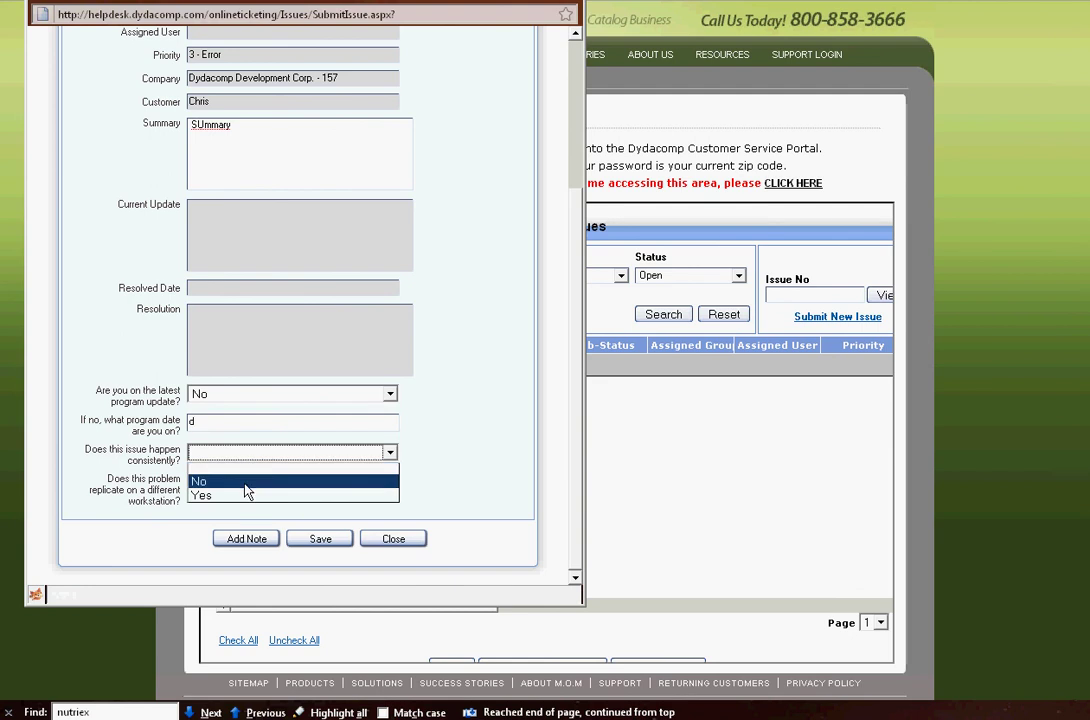
click(246, 480)
click(248, 482)
click(245, 516)
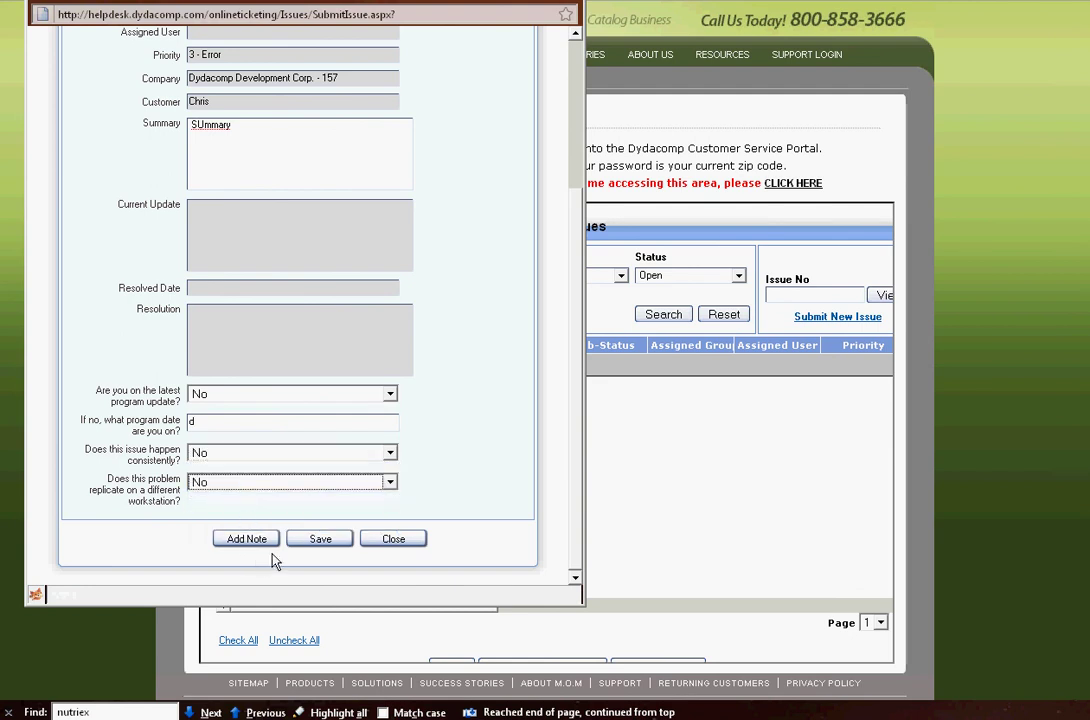
click(322, 539)
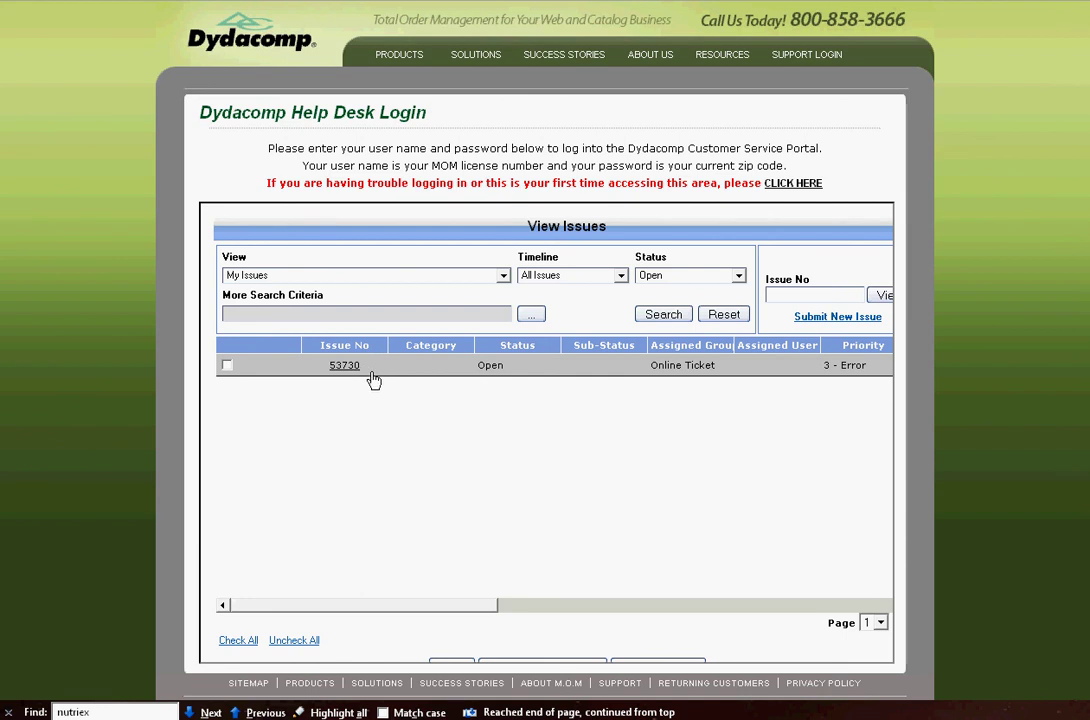
Step: Search My Issues with the Status filter set to All Issues and look over the resulting list
click(645, 277)
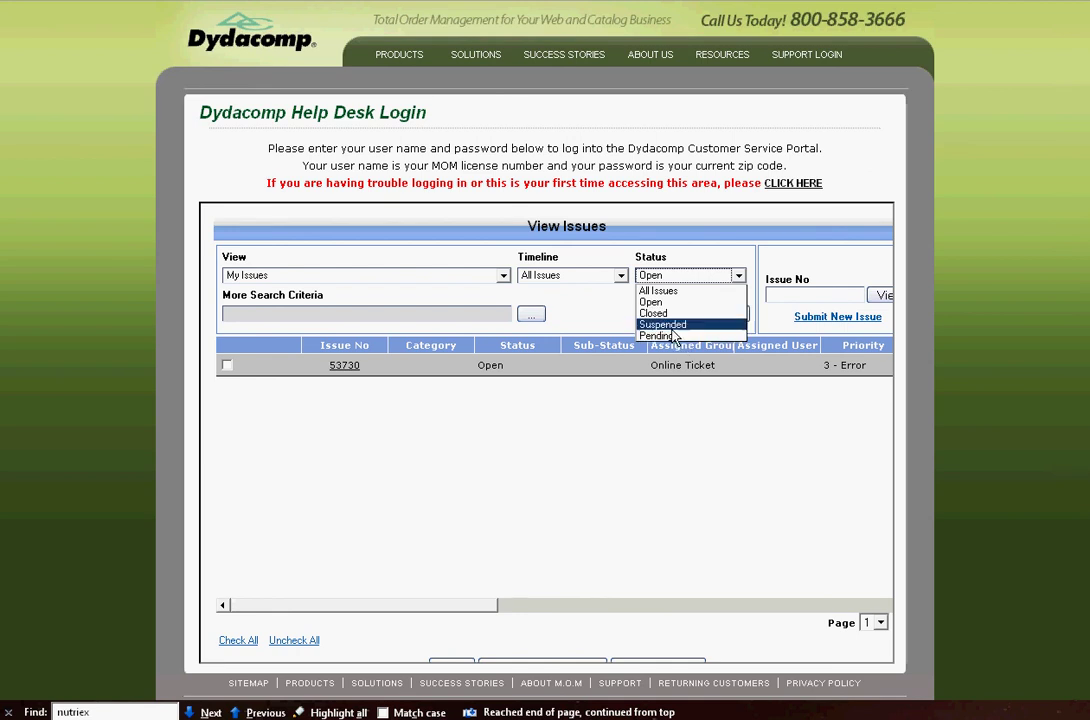
click(662, 292)
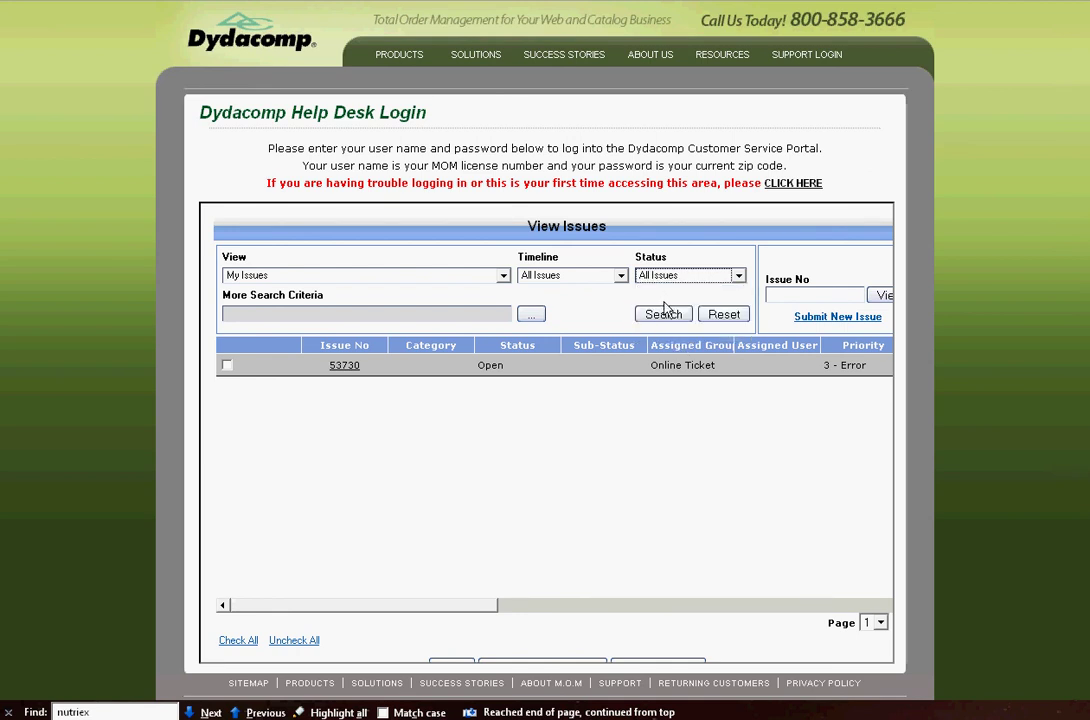
click(663, 314)
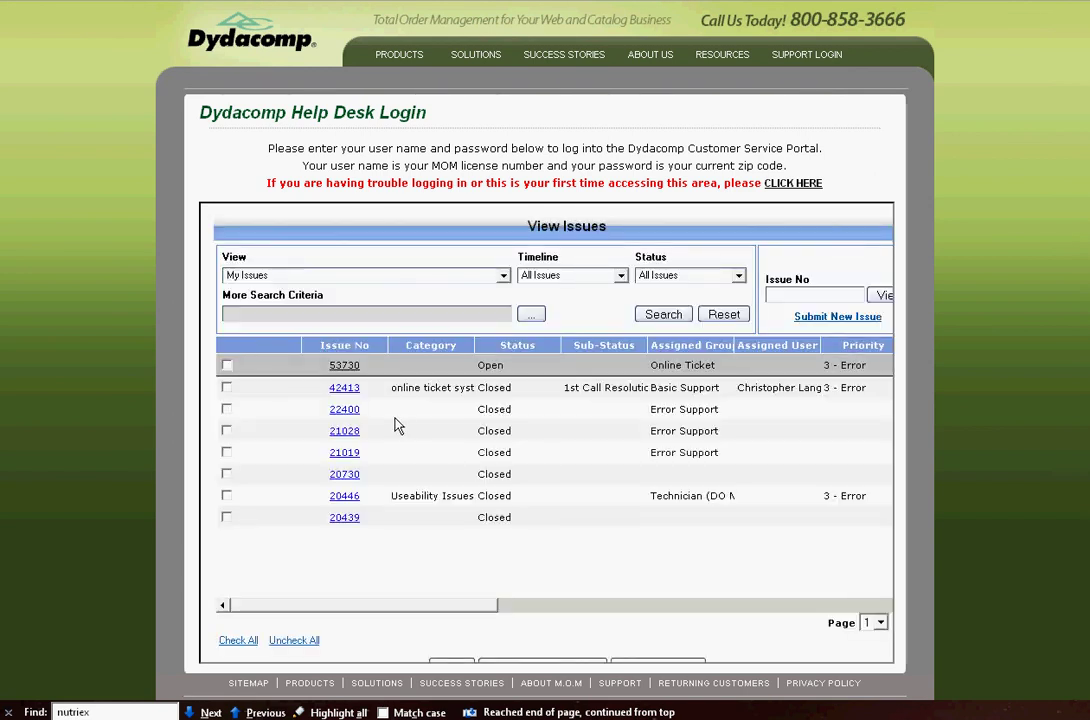
scroll(397, 426, down, 2)
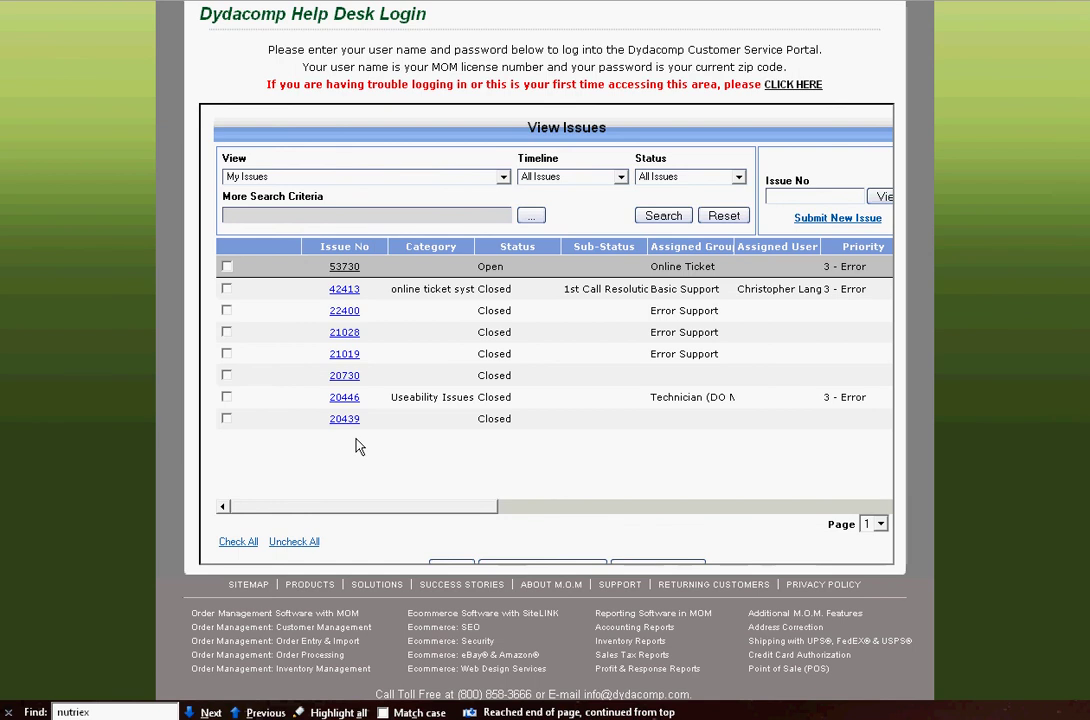
scroll(360, 446, up, 2)
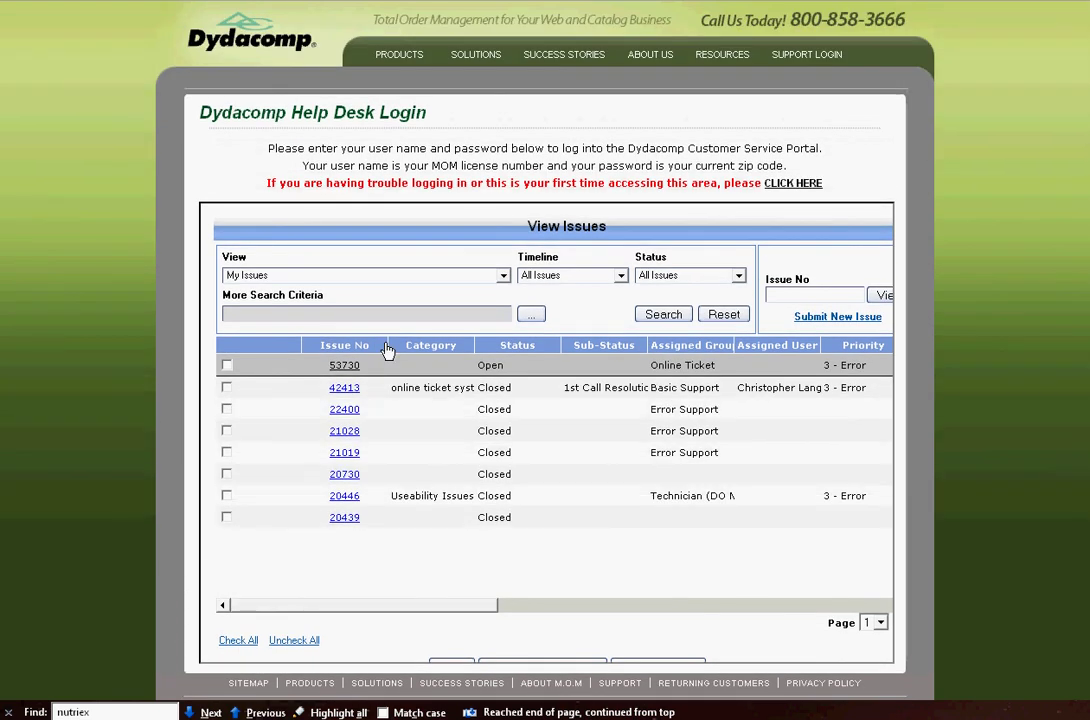